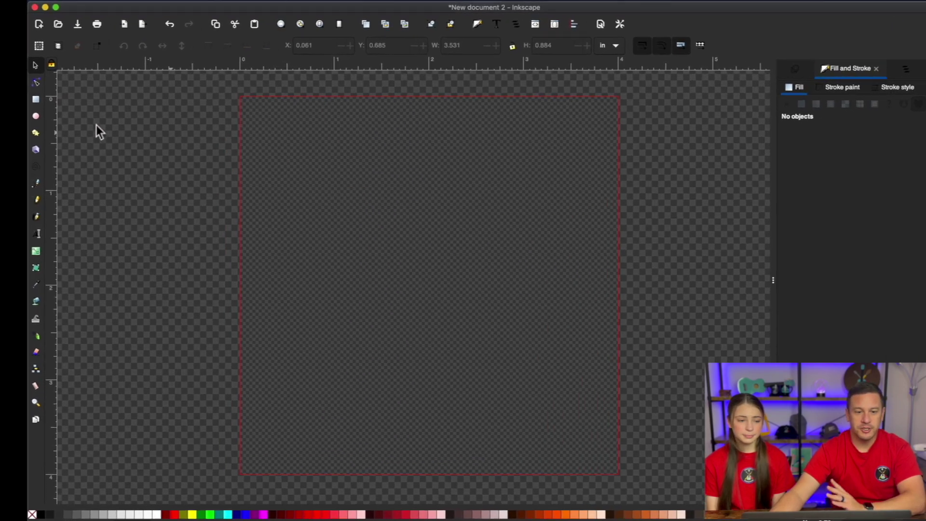
Step: Draw a long thin rectangle near the page top and fill it Green (#008000)
click(36, 99)
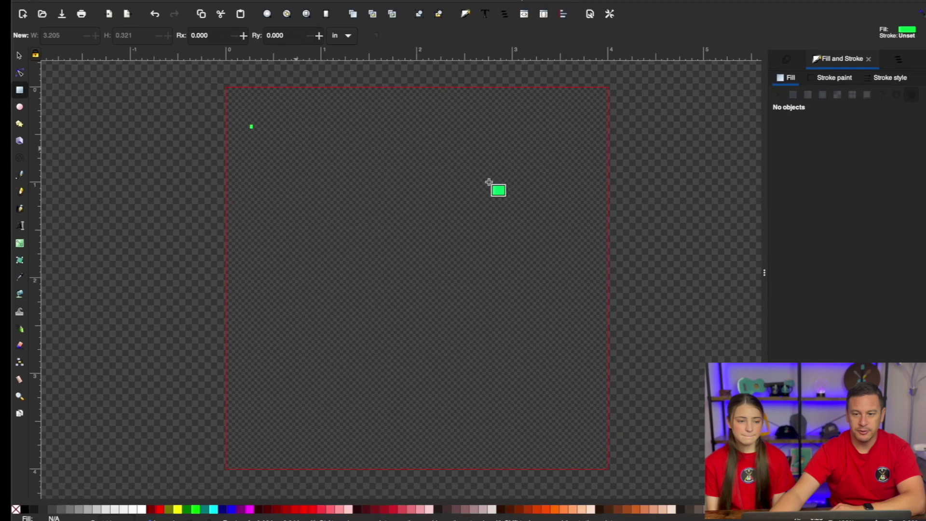
drag(394, 226, 861, 288)
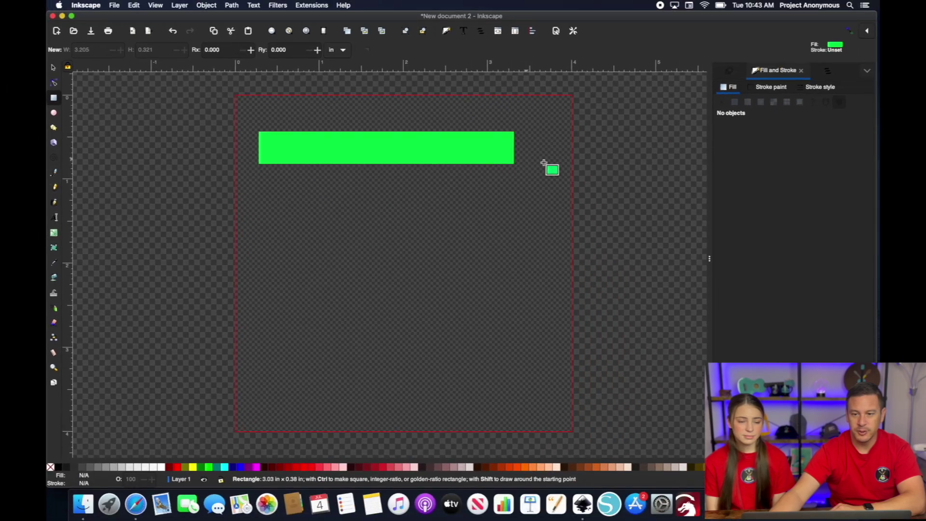
drag(544, 163, 540, 159)
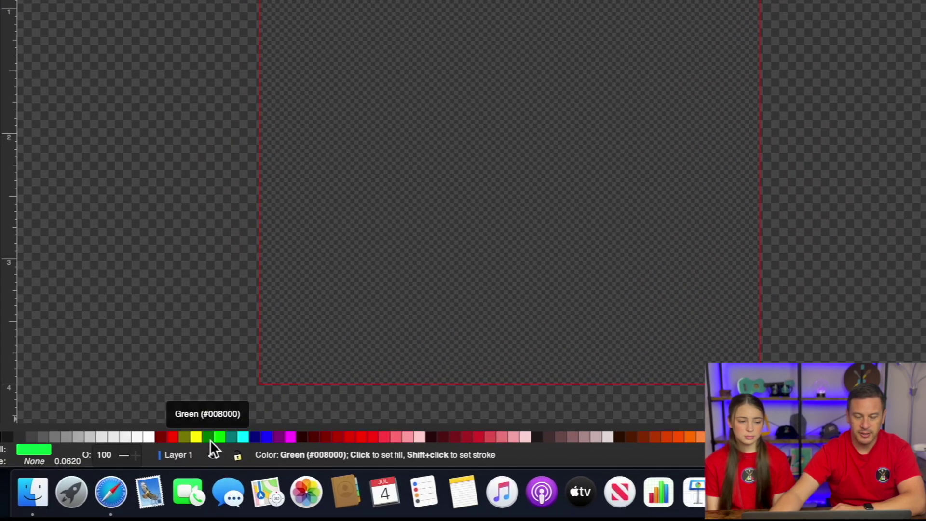
click(200, 467)
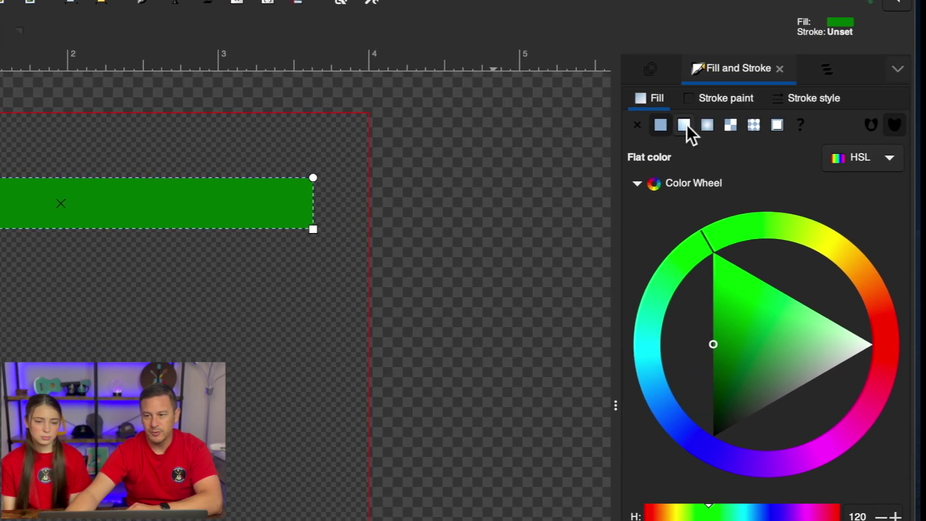
Step: Change the bar's fill to a linear gradient ending in fully opaque navy blue (000580ff)
click(684, 125)
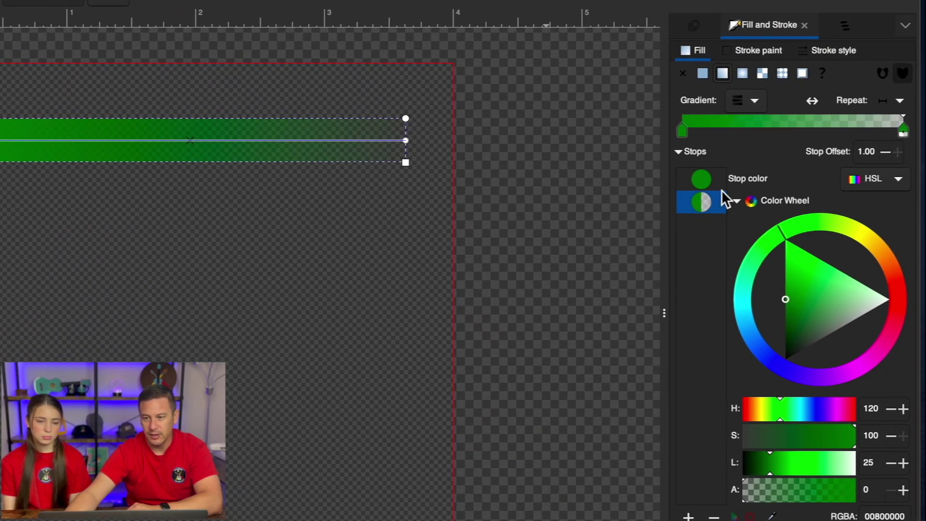
click(778, 371)
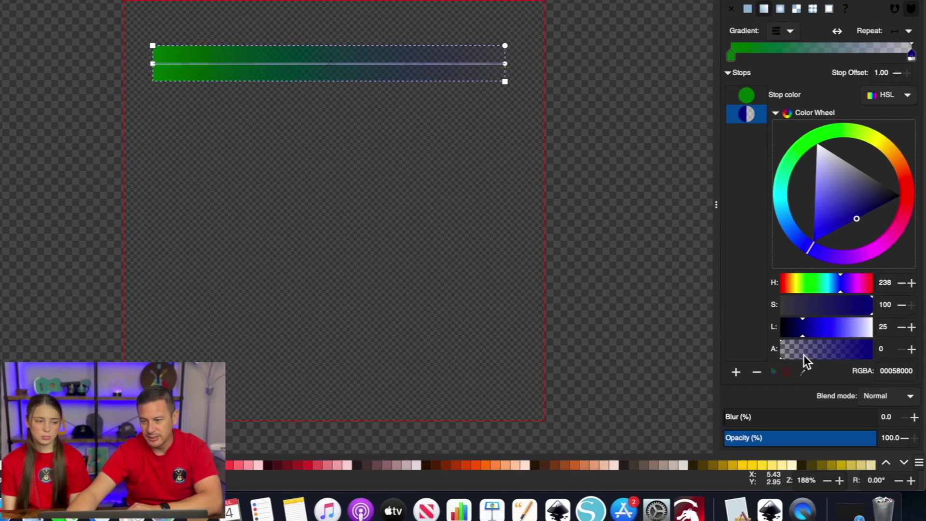
drag(804, 355, 888, 352)
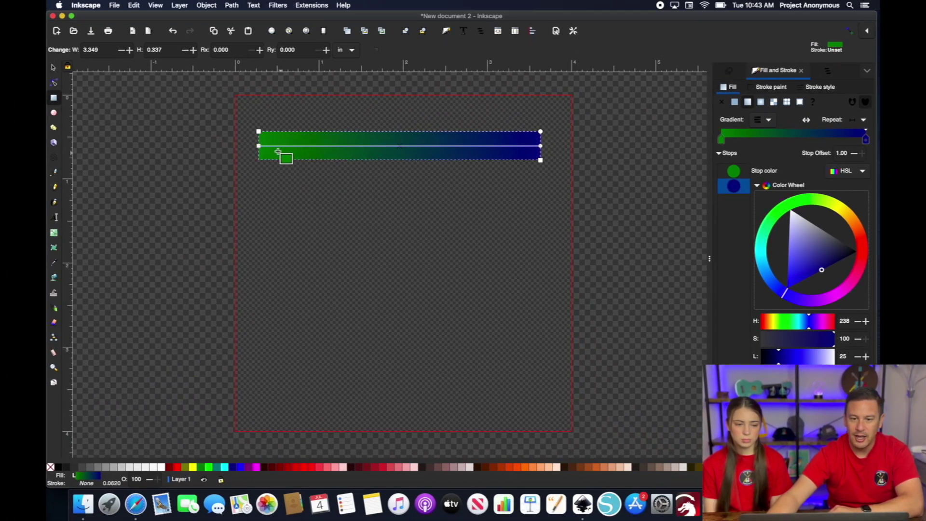
drag(278, 151, 555, 155)
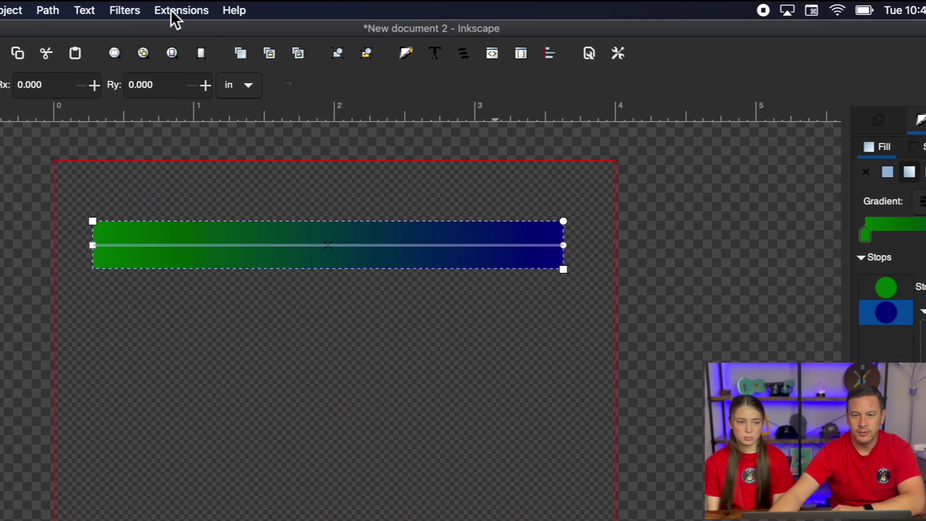
Step: Apply Ink/Stitch Convert to gradient blocks to the bar with end row spacing 0.50
click(311, 5)
mouse_move(247, 174)
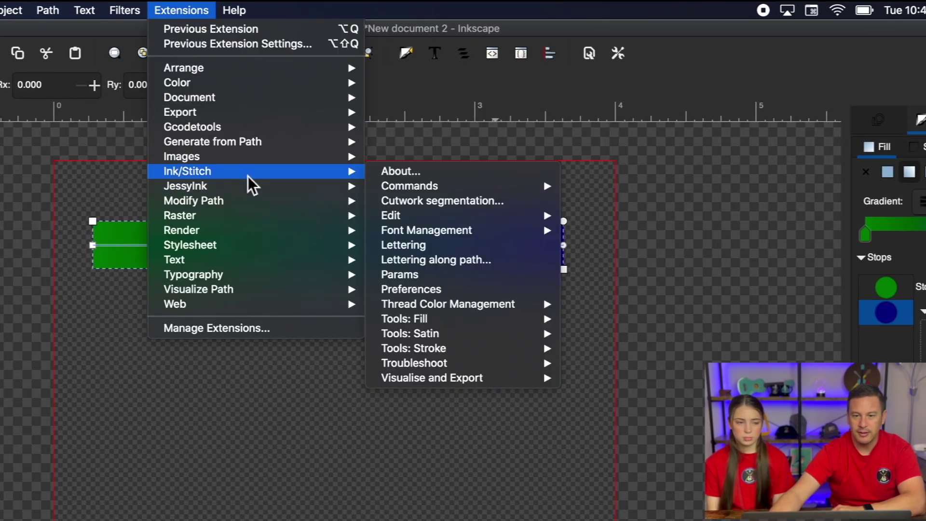
mouse_move(522, 322)
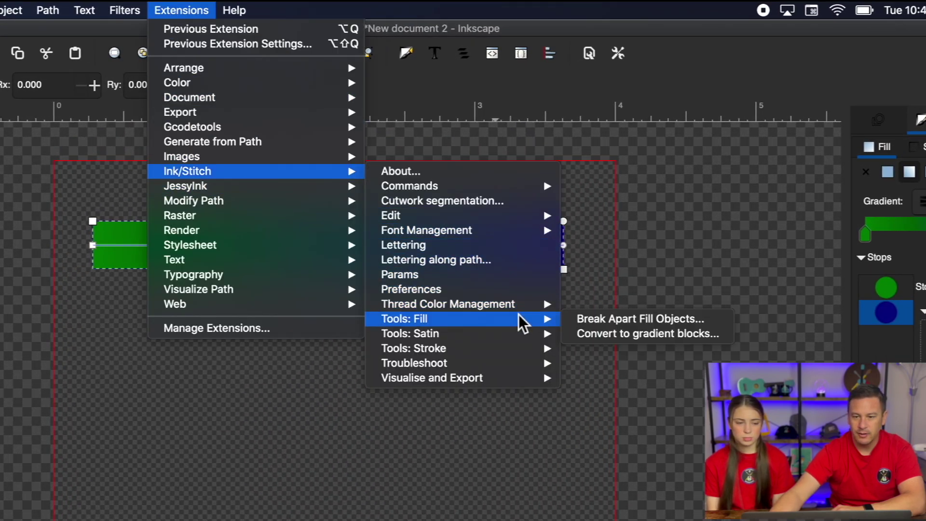
click(600, 333)
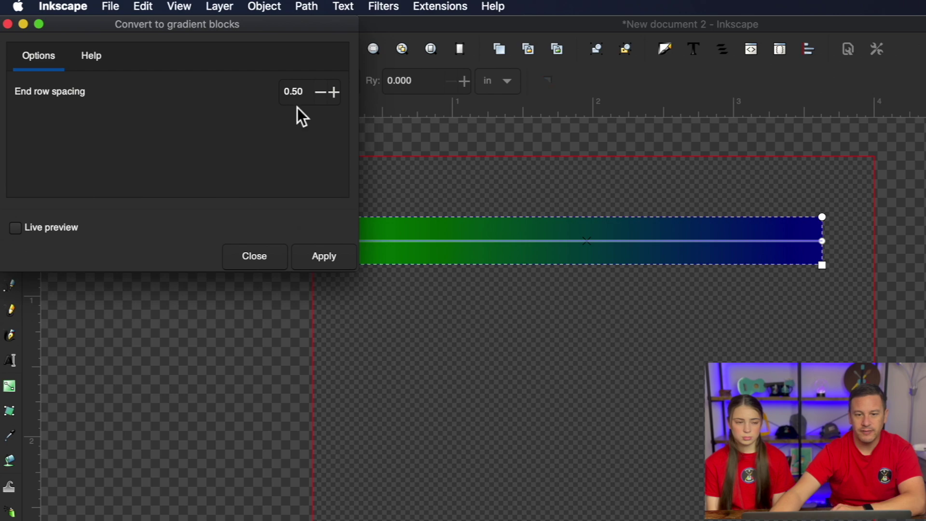
click(324, 257)
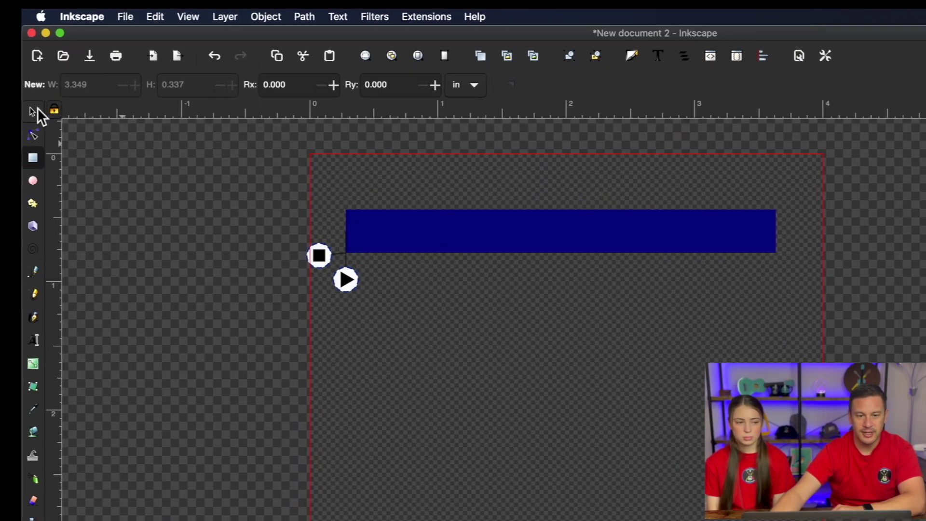
Step: Drag the navy block down so it sits below the green block
click(54, 67)
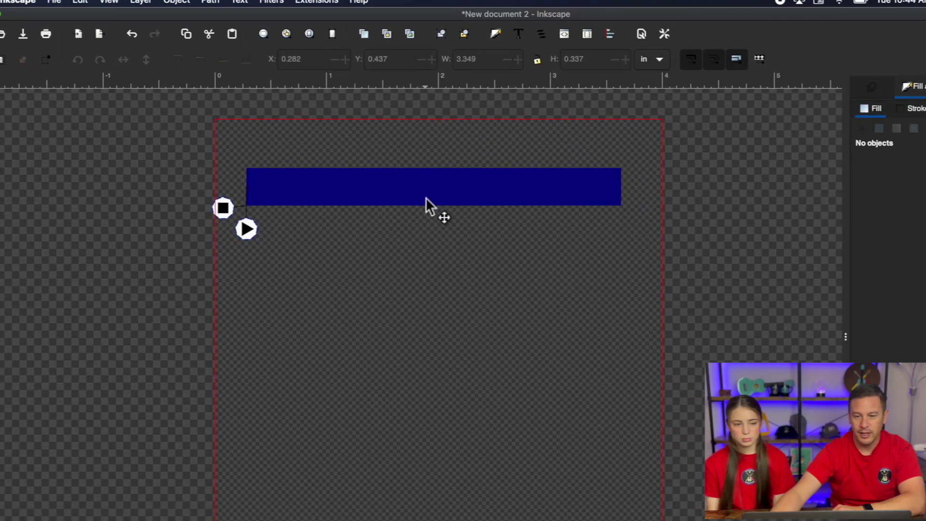
drag(584, 267, 585, 322)
drag(426, 246, 430, 265)
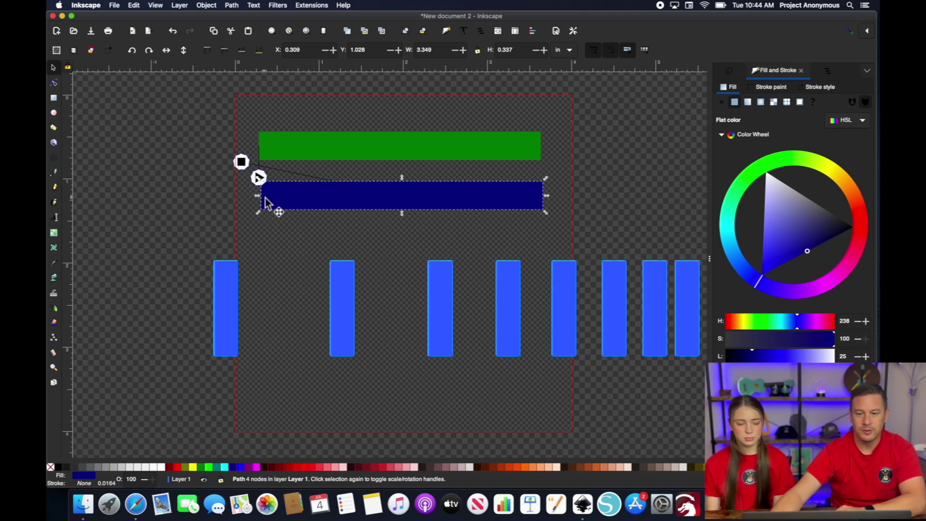
Step: Select both blocks and preview their stitches in Ink/Stitch Params, then cancel
drag(187, 92, 594, 256)
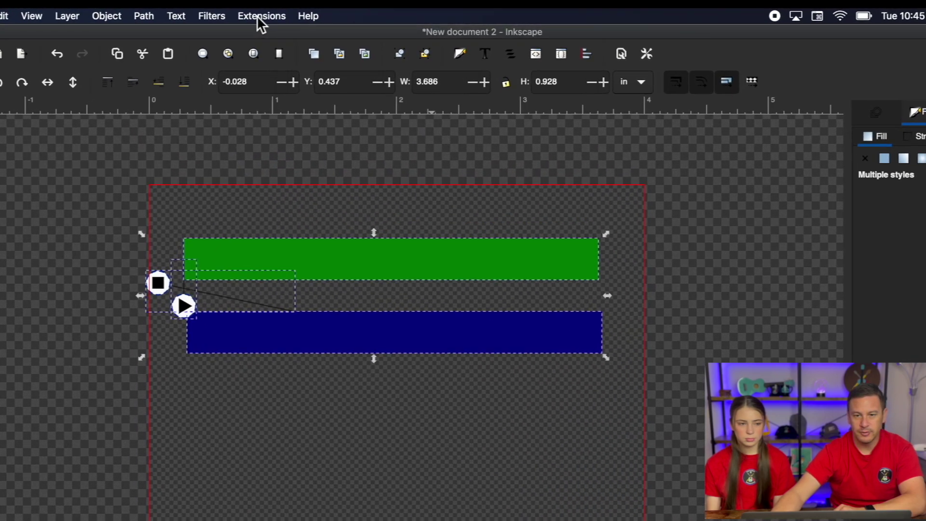
click(258, 16)
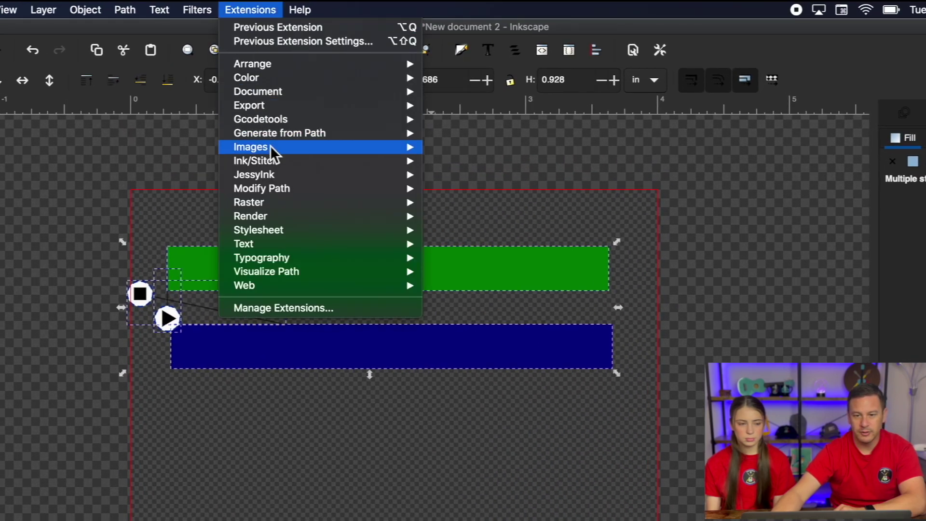
mouse_move(282, 158)
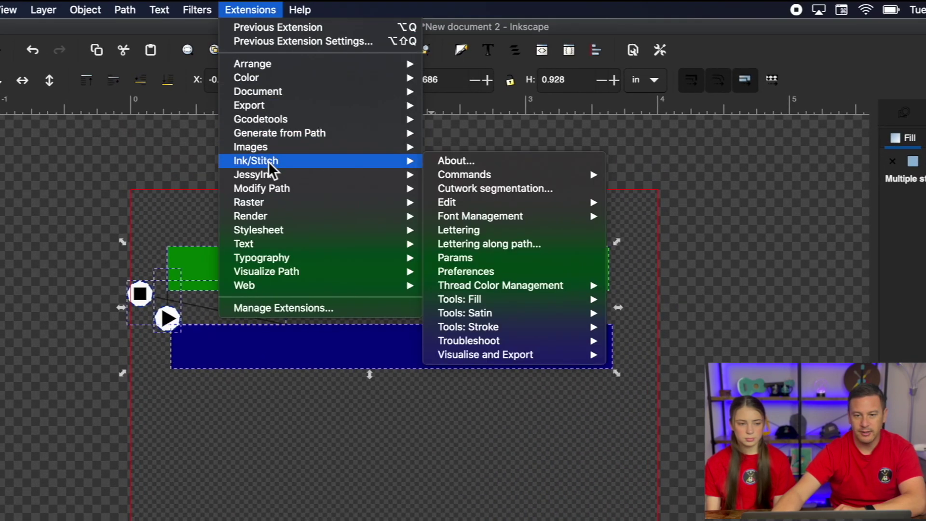
click(497, 258)
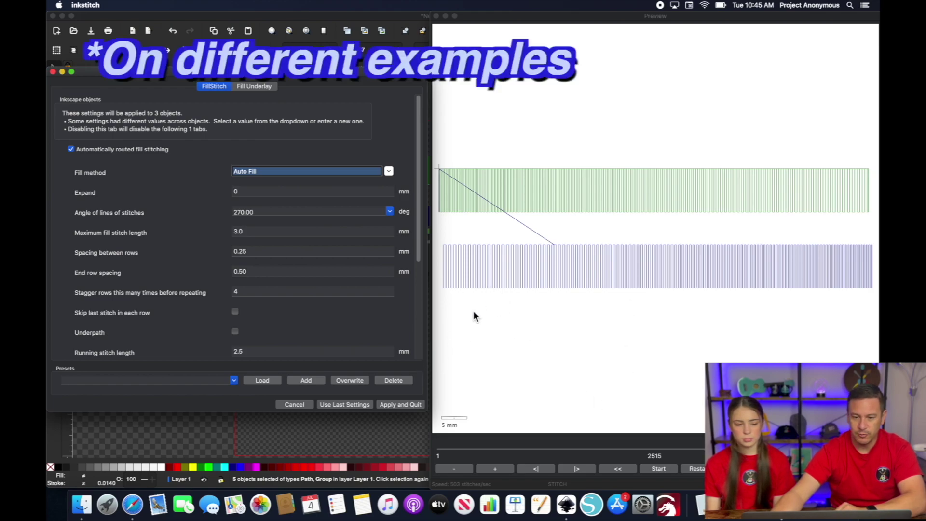
click(400, 405)
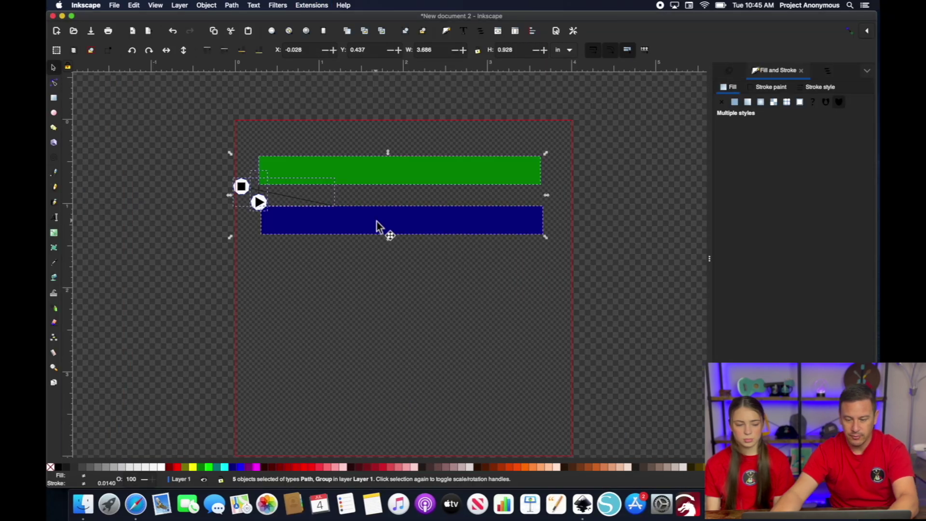
Step: Undo the move so the navy block returns over the green, and deselect
key(super+z)
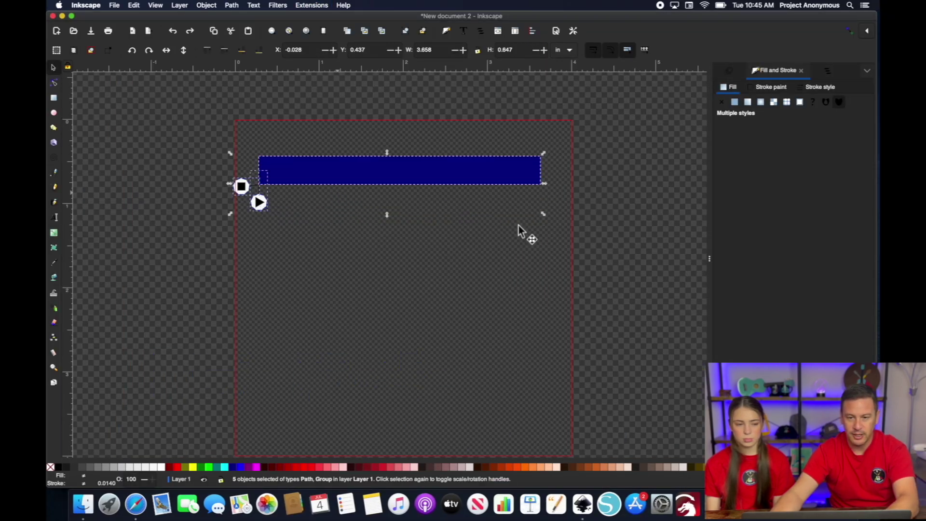
click(274, 243)
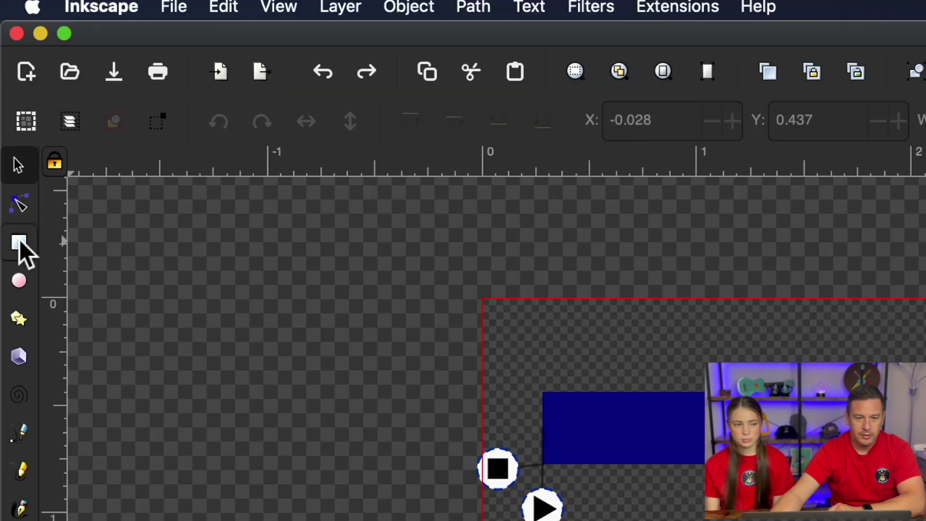
click(54, 99)
Step: Draw a second bar below and give it a green-to-opaque-blue linear gradient
drag(149, 258, 631, 303)
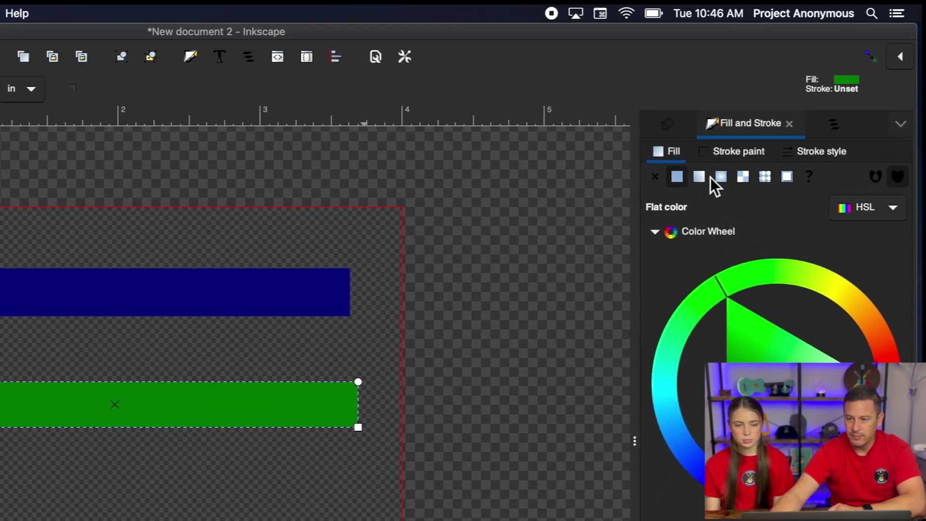
click(705, 174)
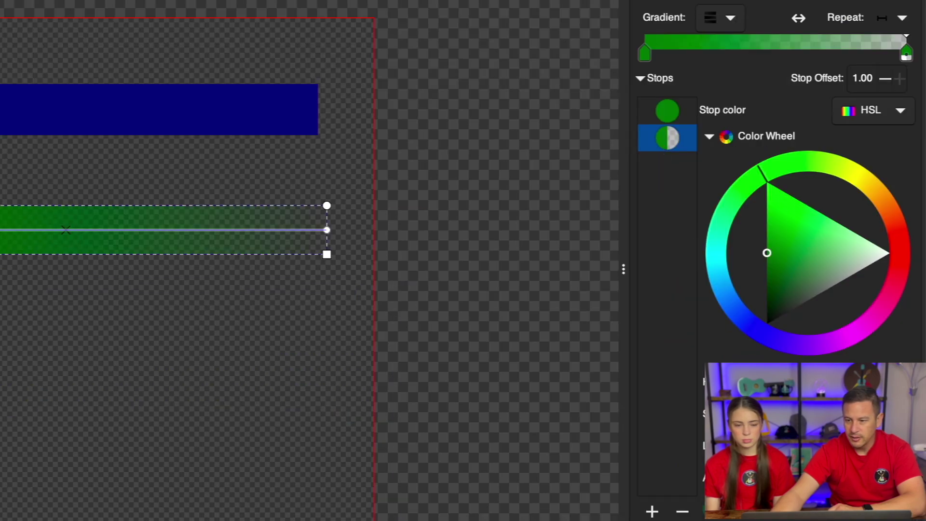
click(767, 336)
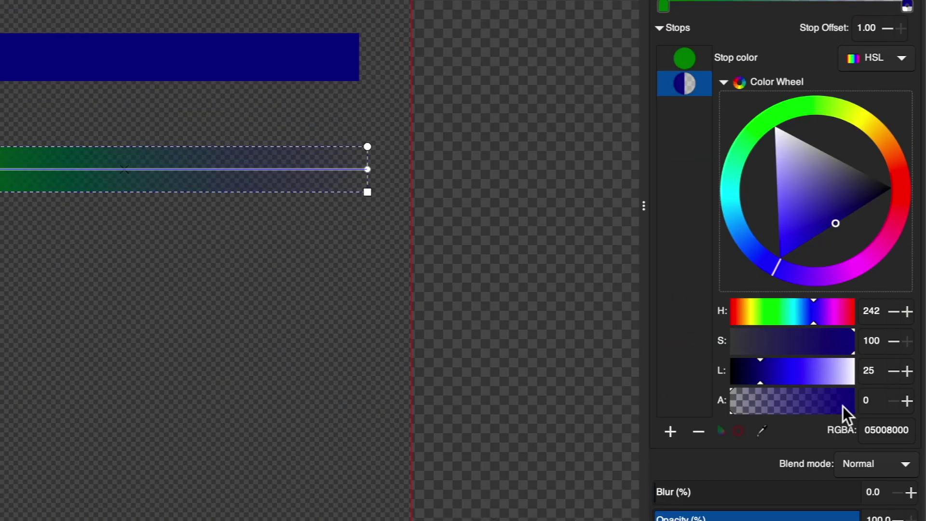
drag(845, 409, 877, 401)
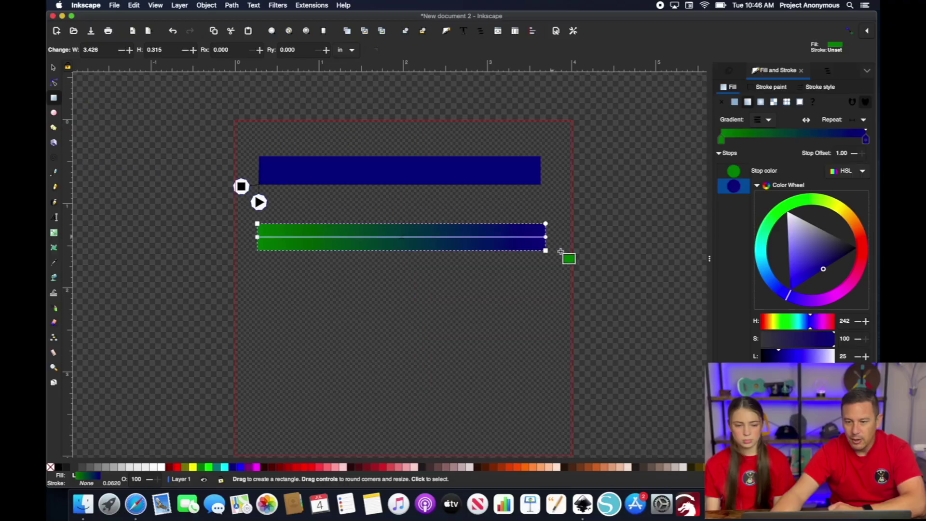
Step: Drag the gradient's start and end points inward so the blend sits around the middle
drag(455, 223, 315, 244)
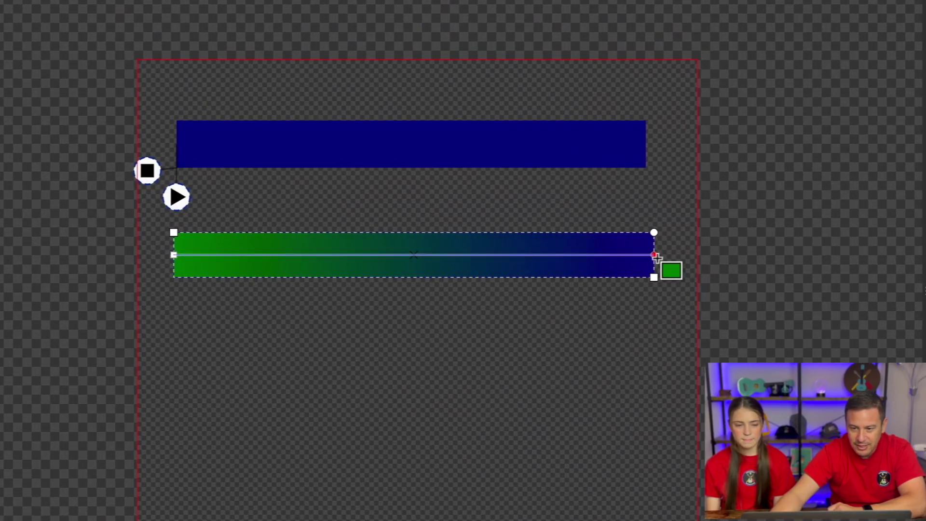
drag(657, 257, 563, 260)
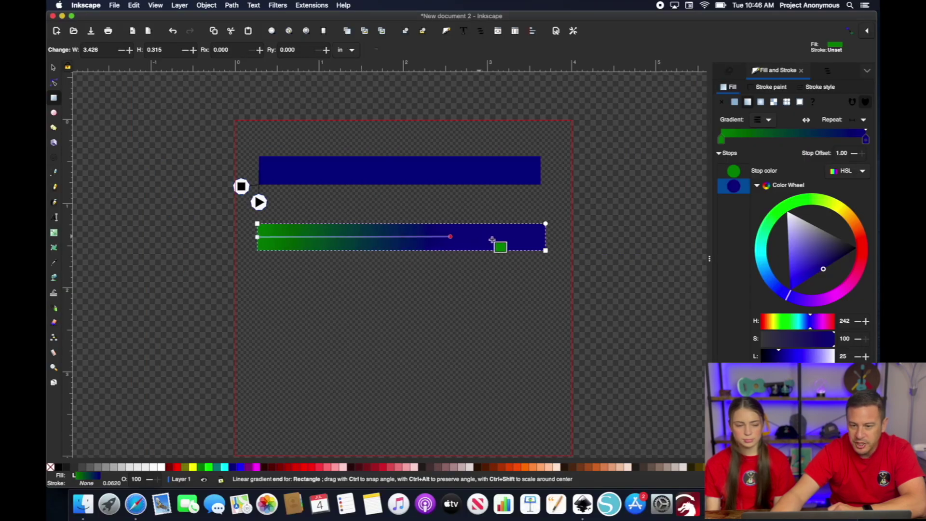
drag(492, 240, 379, 209)
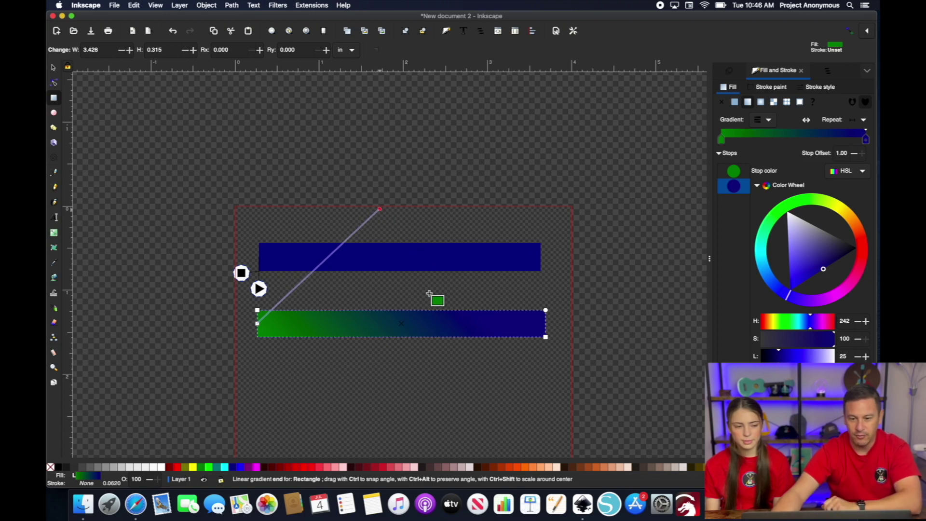
drag(429, 294, 448, 325)
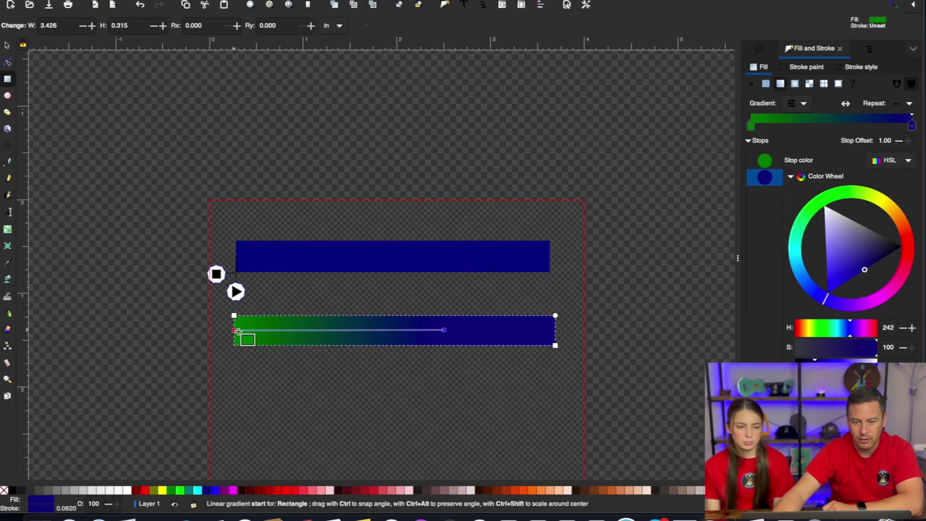
drag(257, 323, 349, 323)
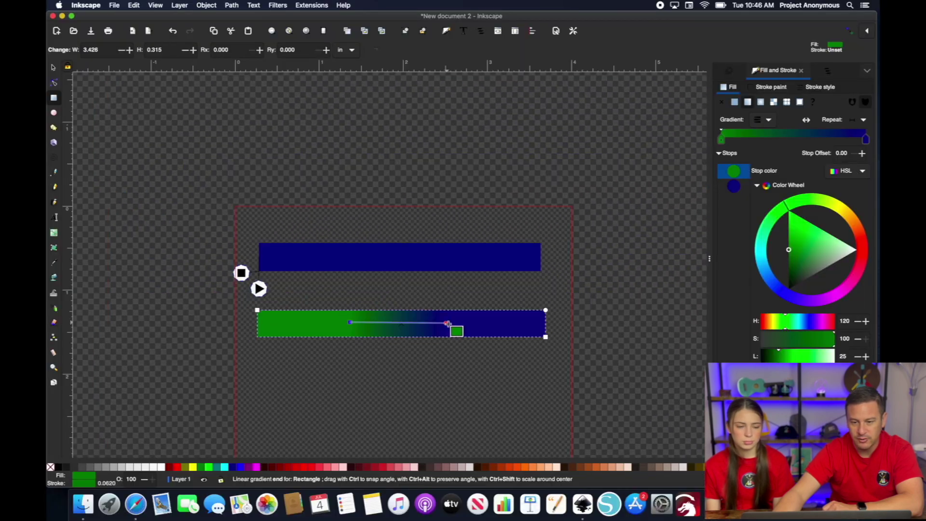
click(449, 322)
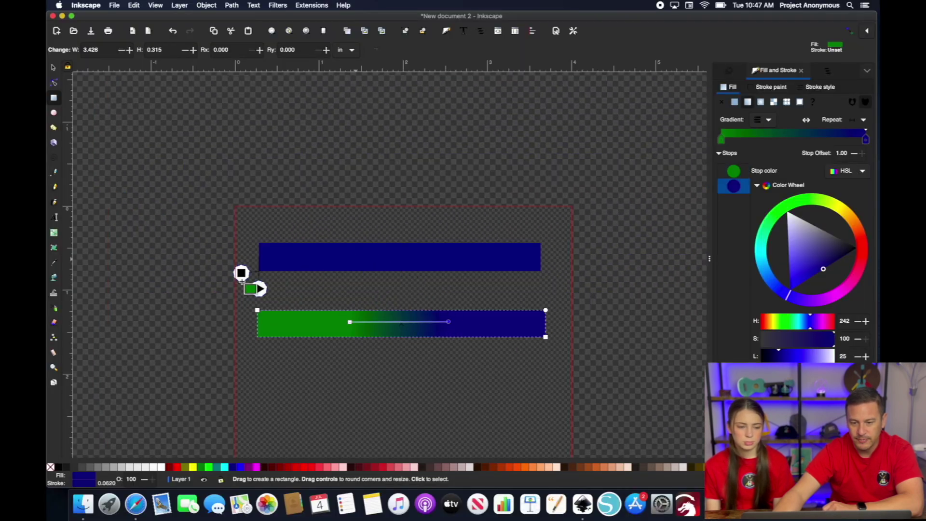
Step: Convert the second bar into gradient blocks with Ink/Stitch and close the dialog
click(312, 7)
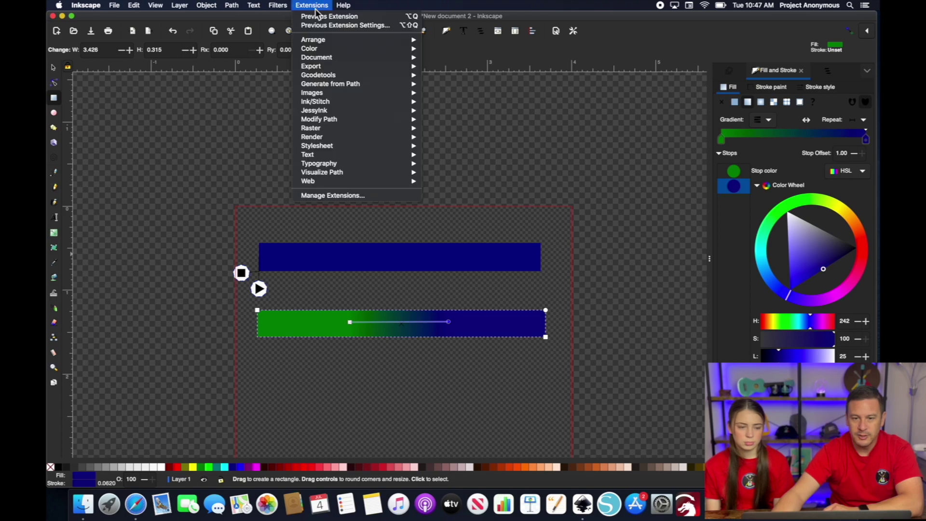
mouse_move(407, 102)
mouse_move(467, 191)
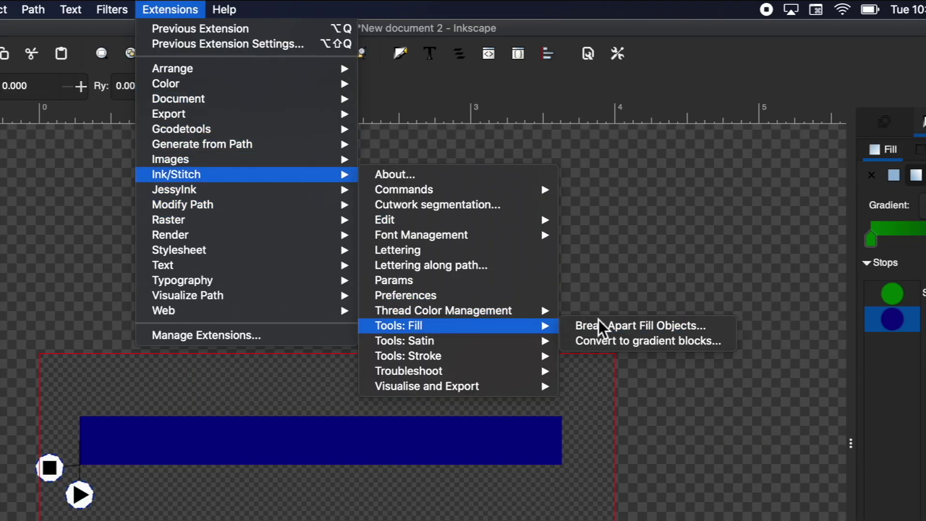
click(618, 341)
click(348, 274)
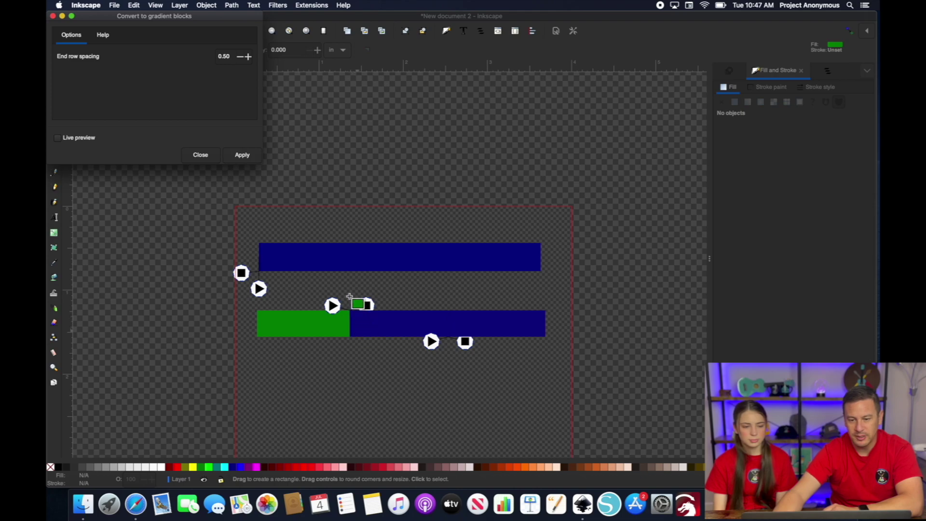
click(200, 156)
Step: Pull the blue blocks down off the bar to inspect them
click(53, 69)
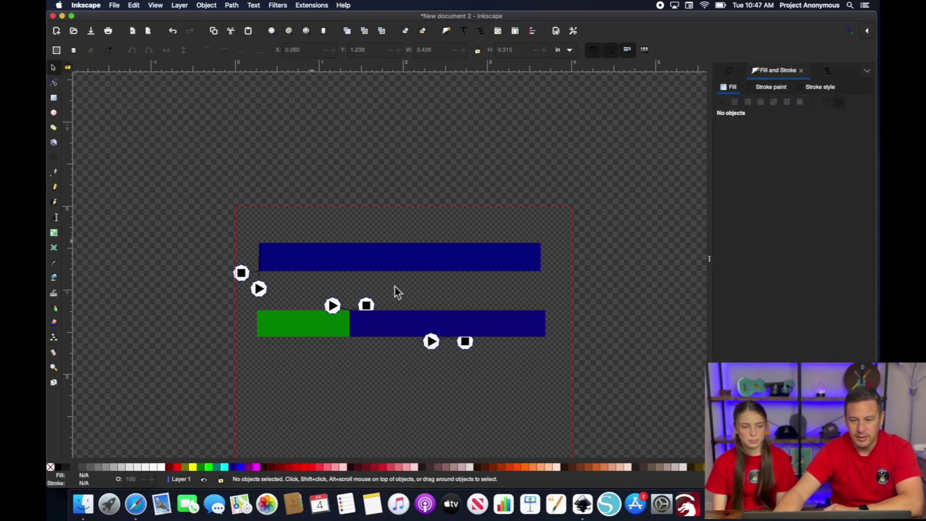
drag(487, 320, 495, 360)
drag(410, 323, 417, 354)
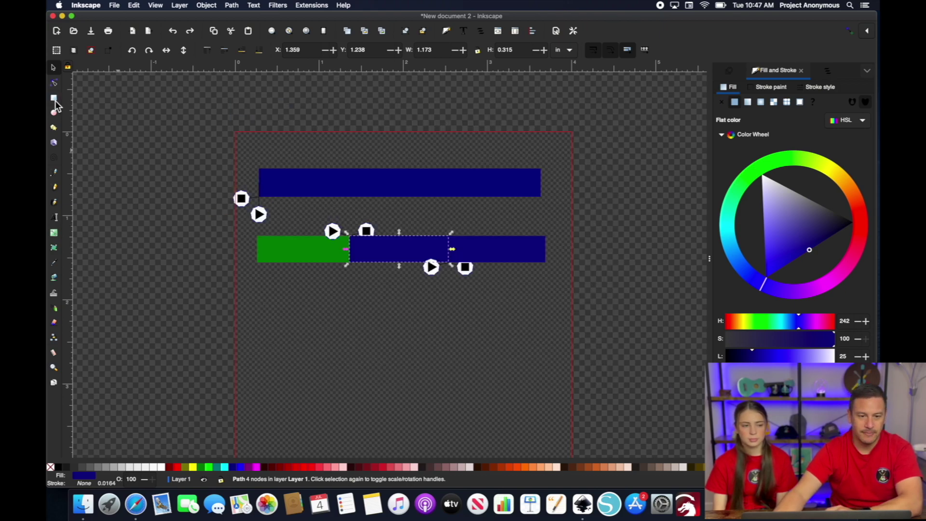
Step: Draw a third green-to-blue gradient bar and convert it to blocks with end row spacing 1
drag(258, 290, 540, 316)
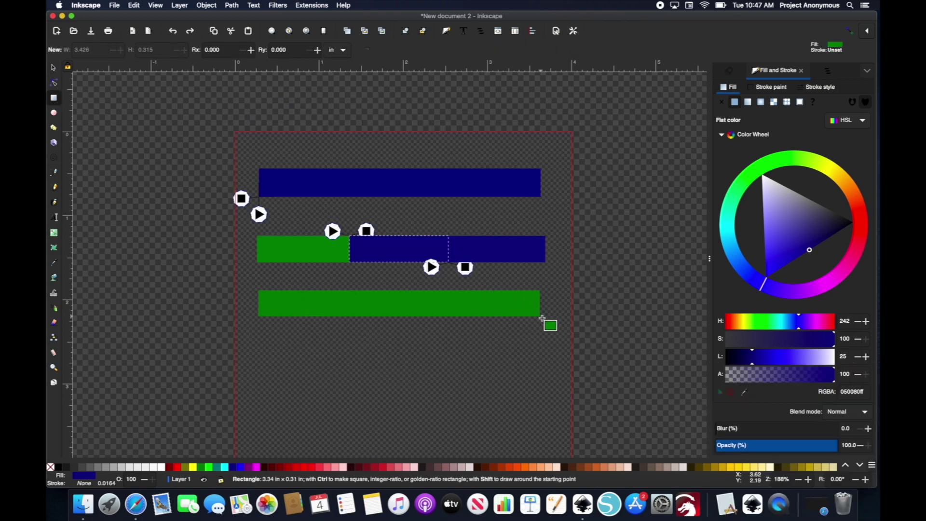
click(748, 102)
drag(834, 374, 819, 374)
drag(258, 303, 285, 304)
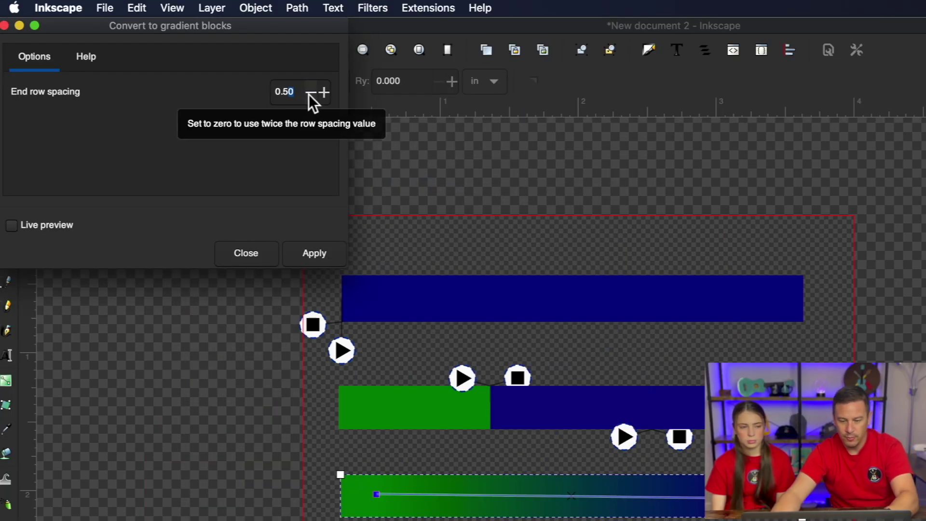
text(1)
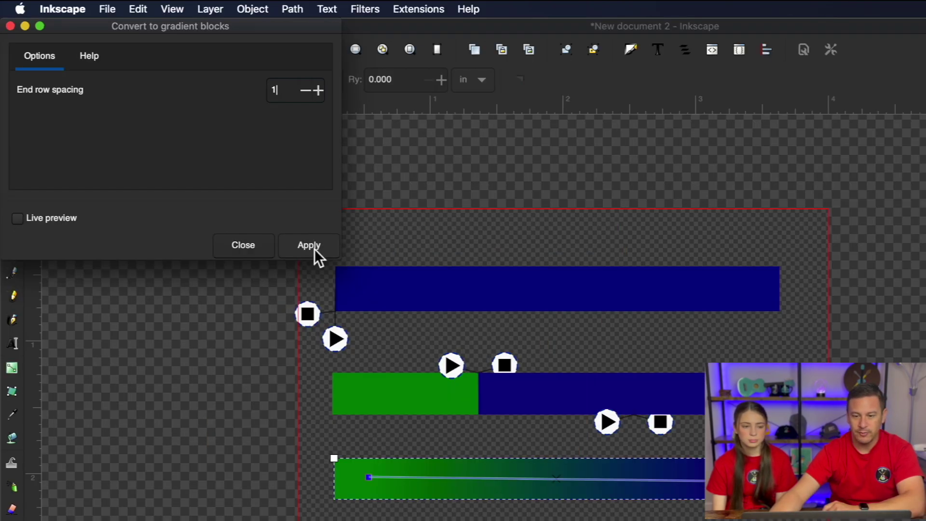
click(245, 157)
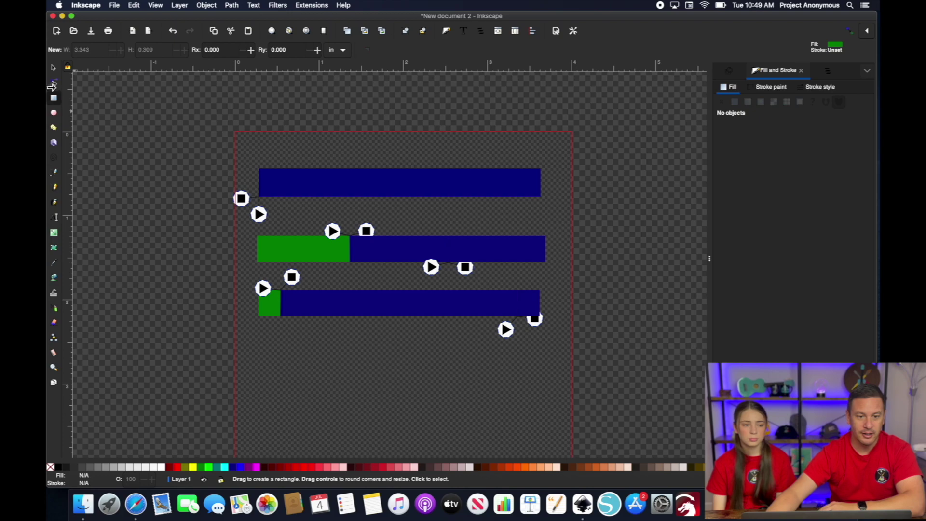
Step: Draw a fourth bar filled dark maroon and switch it to a linear gradient
drag(257, 344, 542, 369)
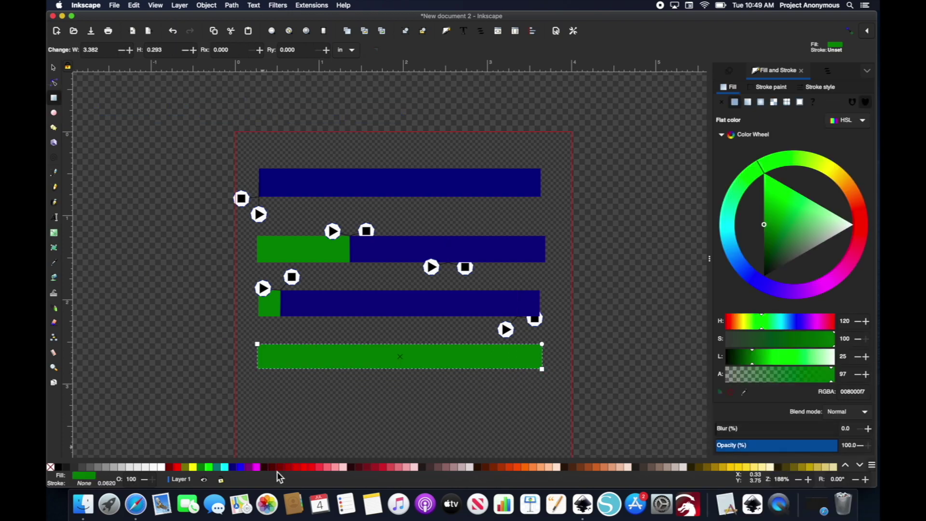
click(264, 466)
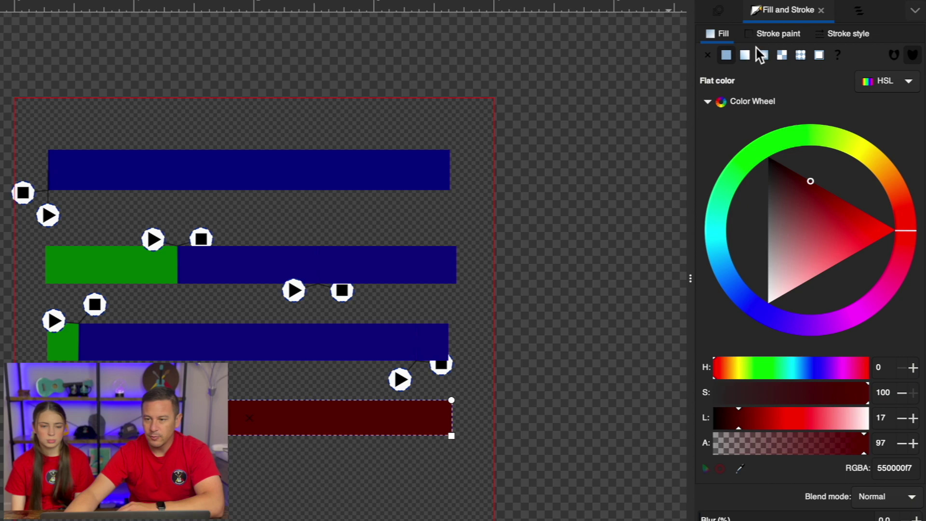
click(745, 53)
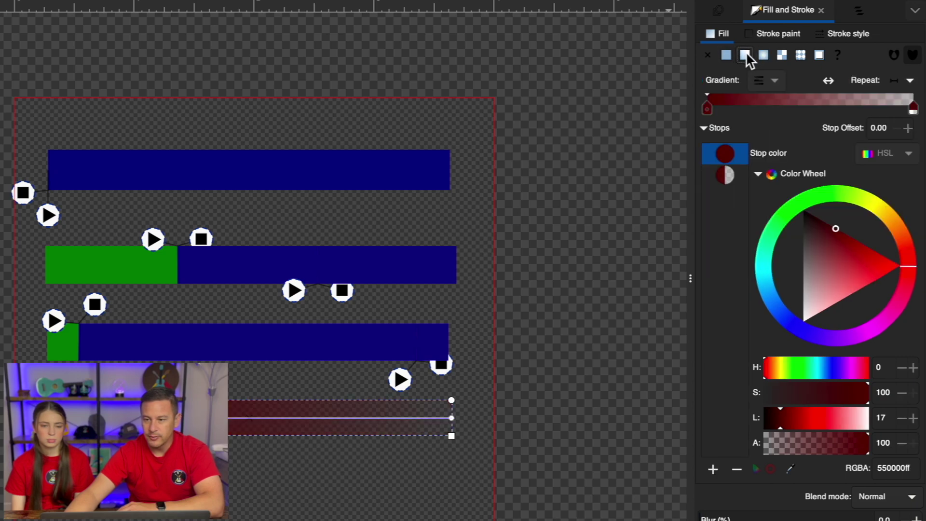
click(717, 180)
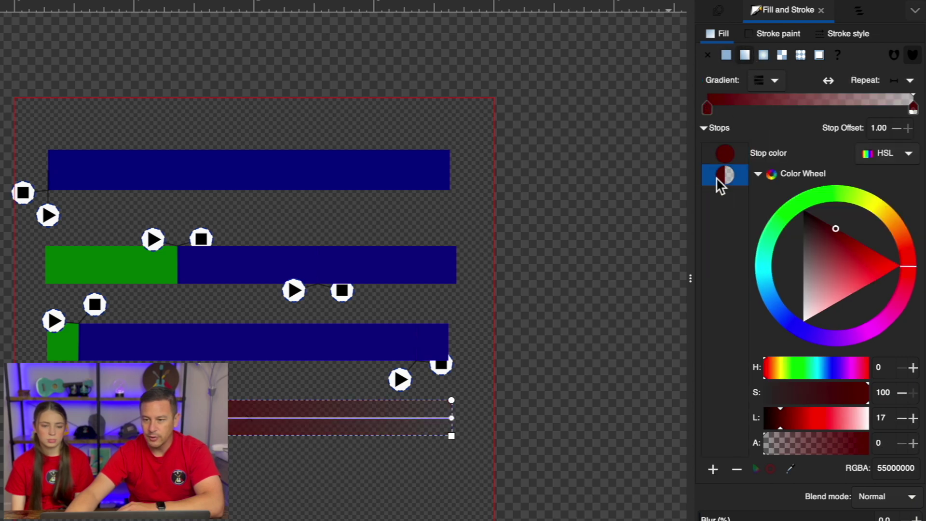
Step: Make the gradient magenta, add a middle stop, and set the end stop to pink (d593d4ff)
click(878, 333)
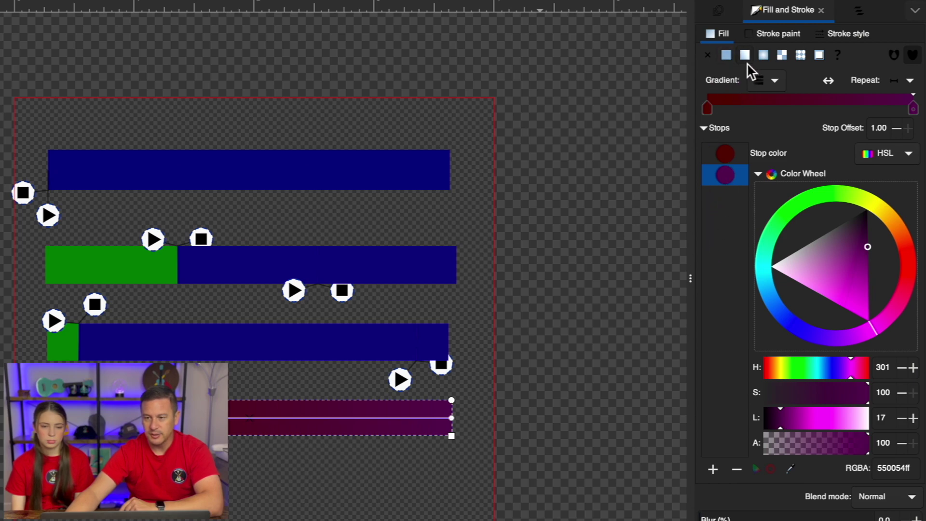
click(715, 471)
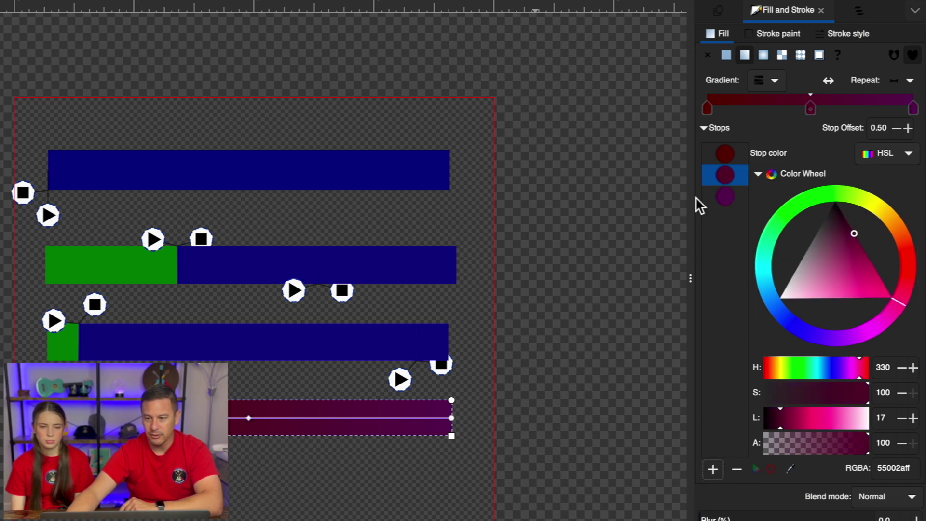
click(725, 197)
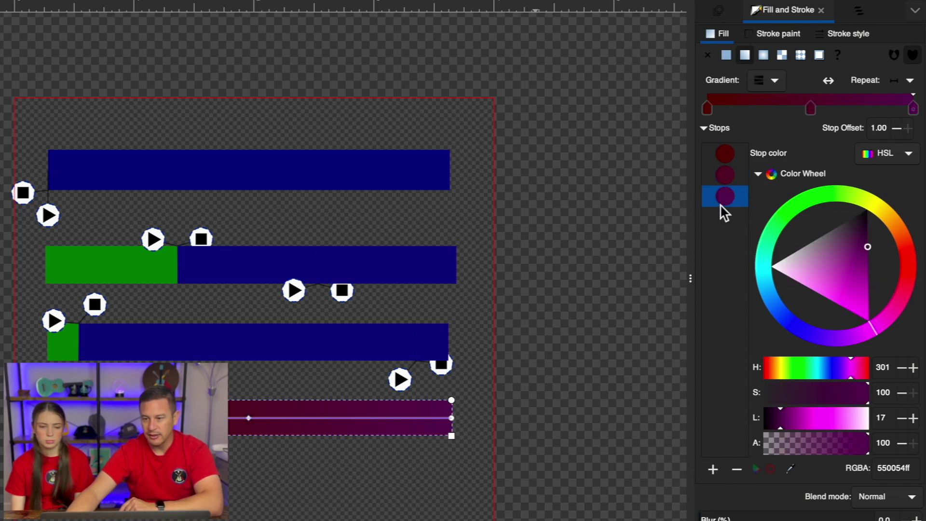
click(813, 271)
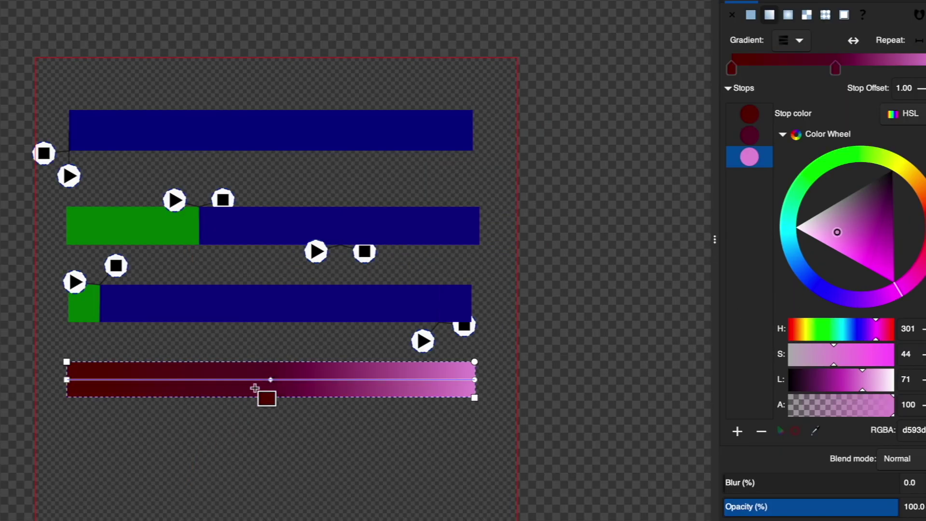
Step: Shift the fourth bar's middle gradient stop left and recolour it a brighter magenta
drag(255, 388, 381, 379)
click(750, 135)
drag(756, 145, 207, 383)
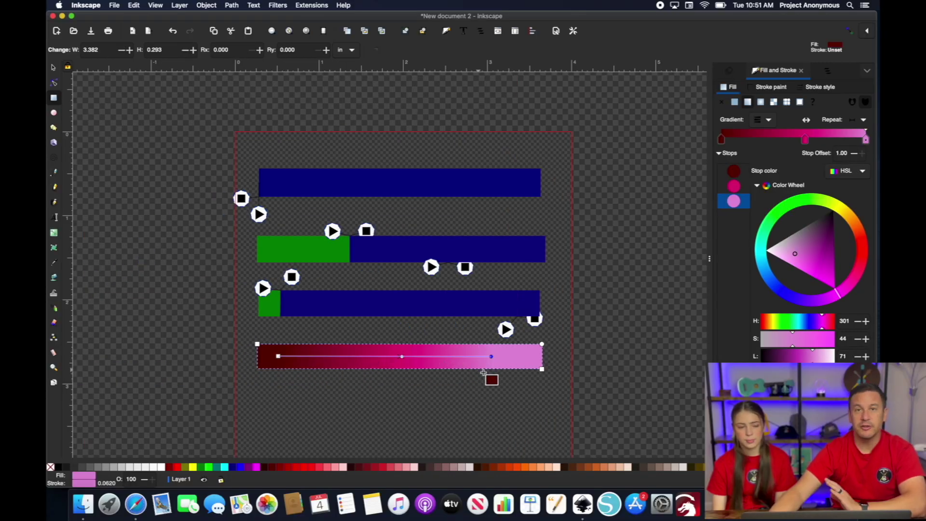
drag(480, 351, 369, 331)
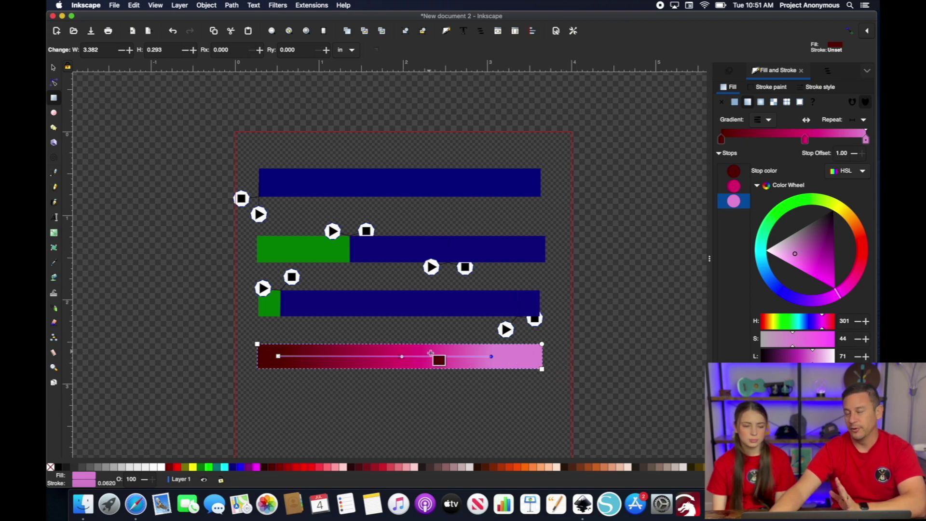
drag(431, 353, 501, 371)
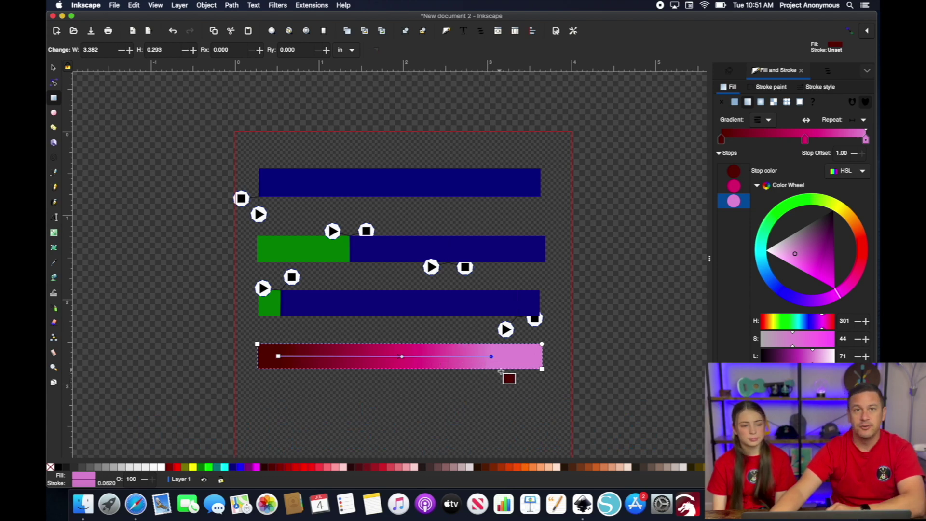
Step: Convert the three-colour bar to gradient blocks with end row spacing 0.5
click(312, 5)
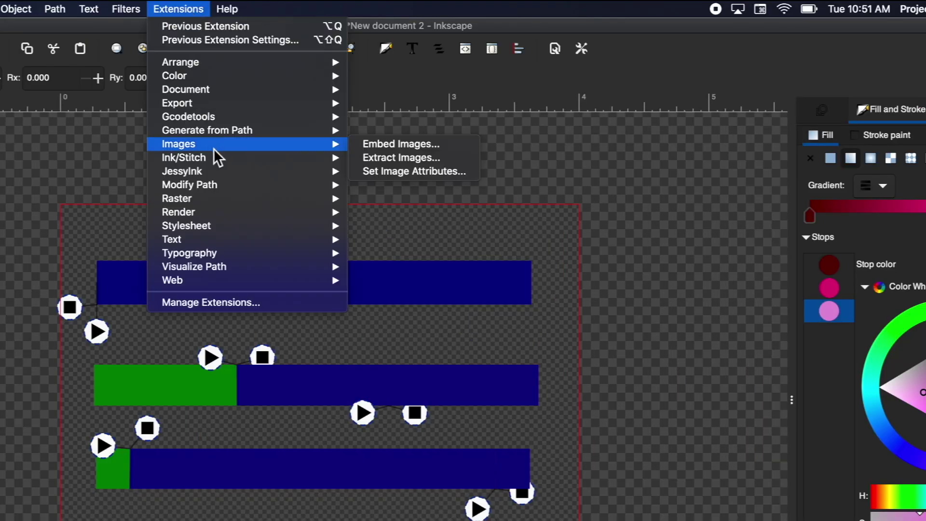
mouse_move(323, 99)
mouse_move(450, 188)
click(584, 198)
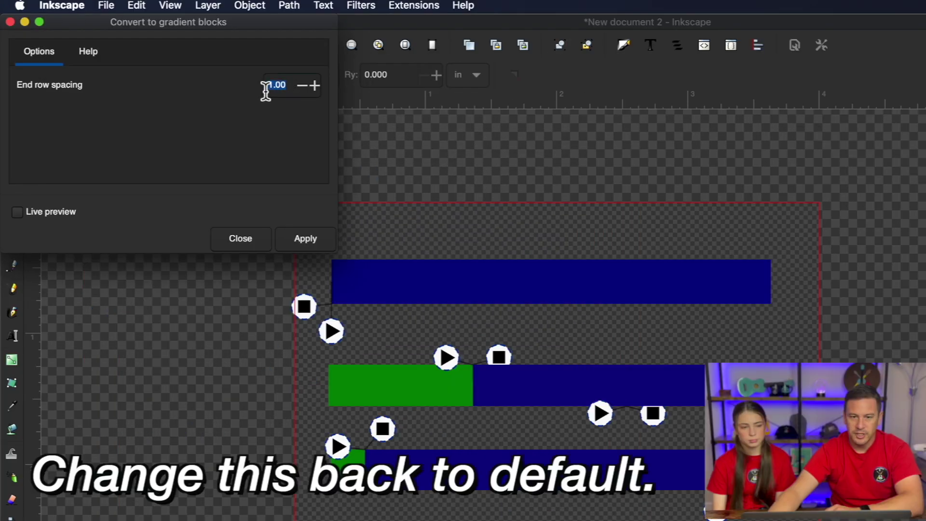
text(.5)
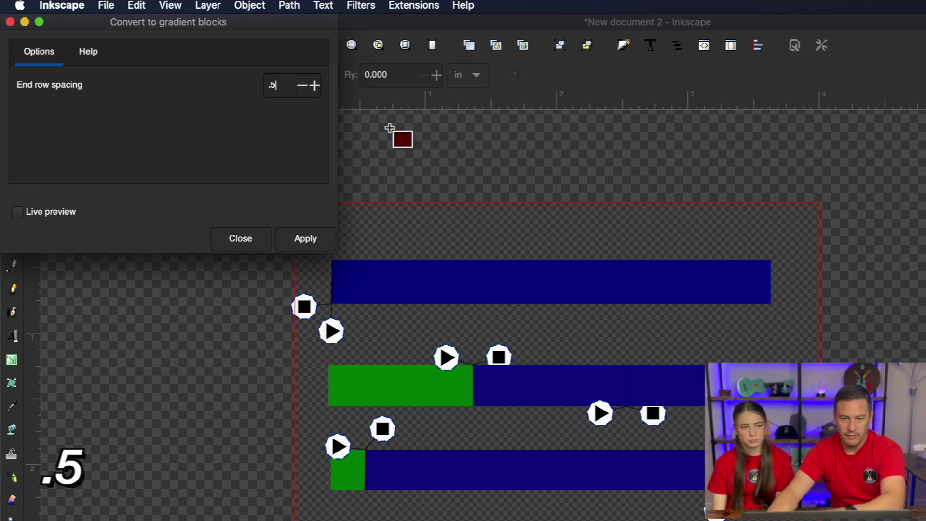
click(306, 238)
Step: Save the design as blending test.zip
click(106, 4)
click(136, 145)
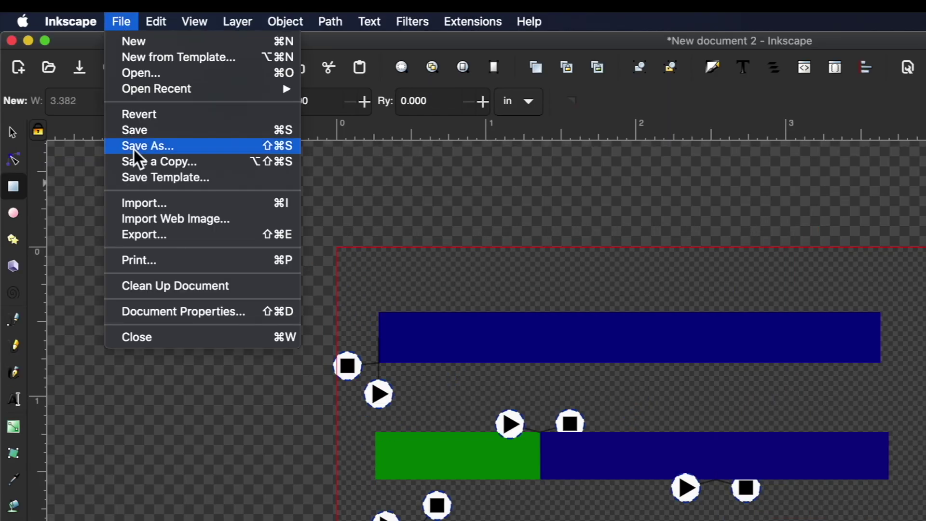
text(ble)
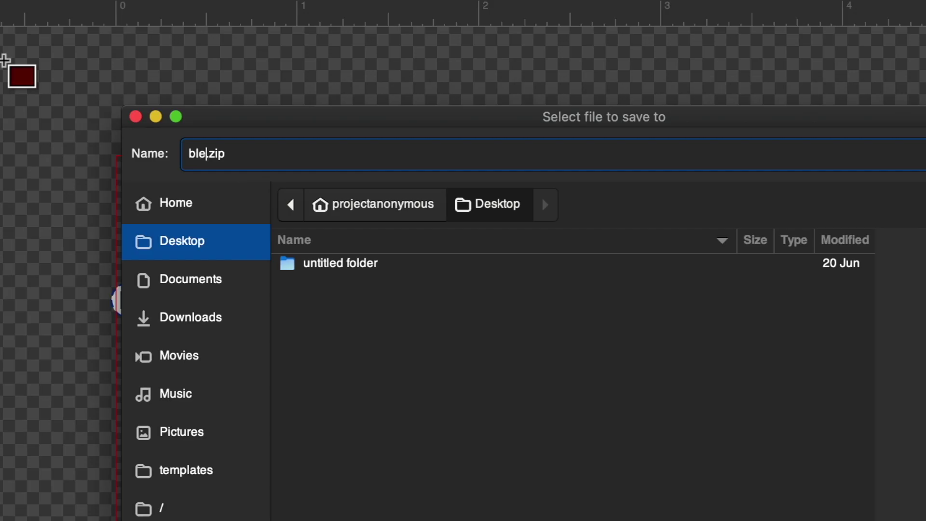
text(nding test)
click(784, 384)
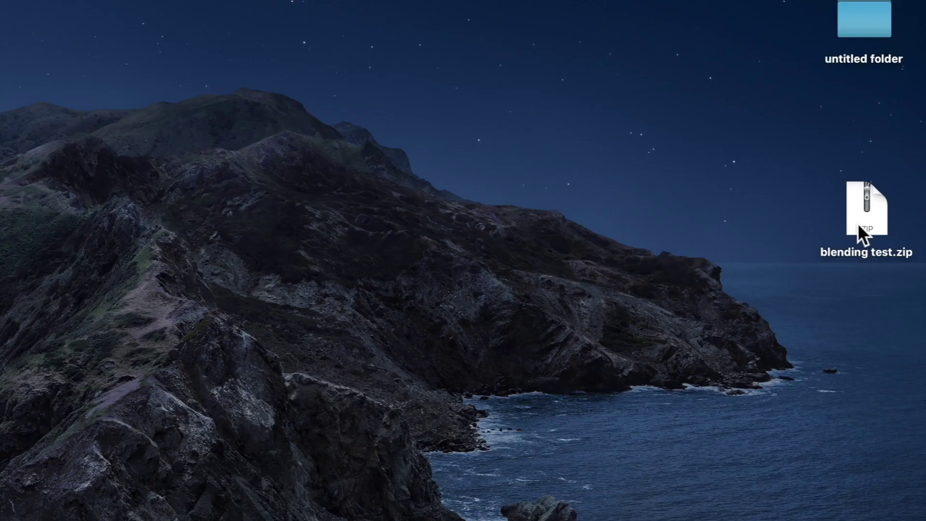
Step: Unzip blending test.zip from the desktop and copy blending test.pes onto the USB hard drive
double_click(859, 221)
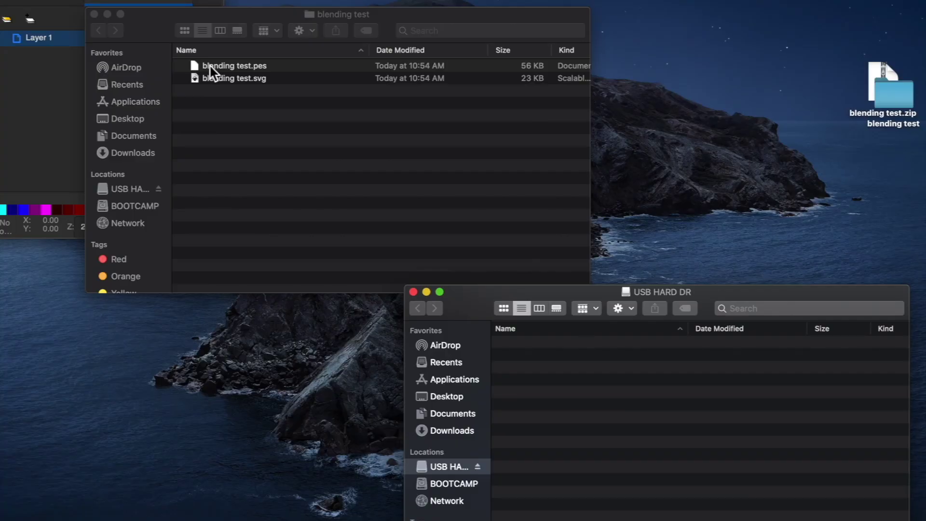
drag(213, 67, 517, 405)
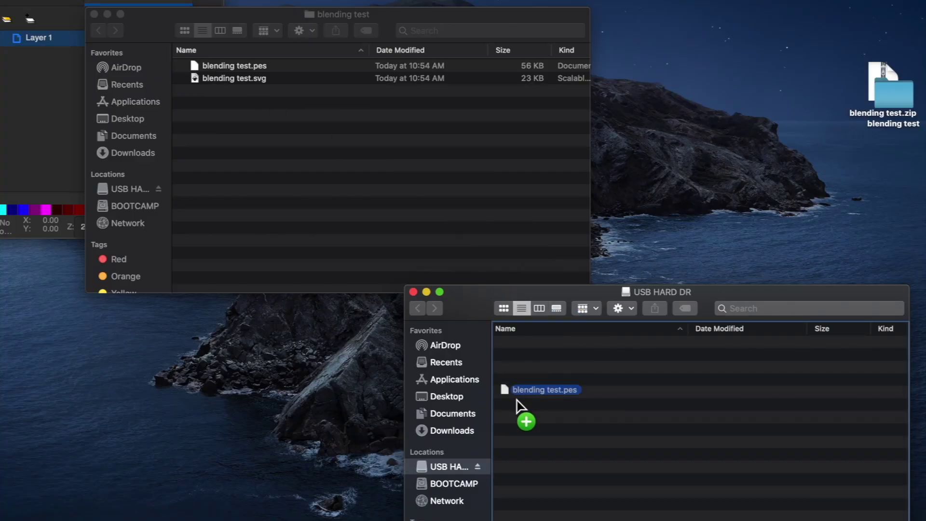